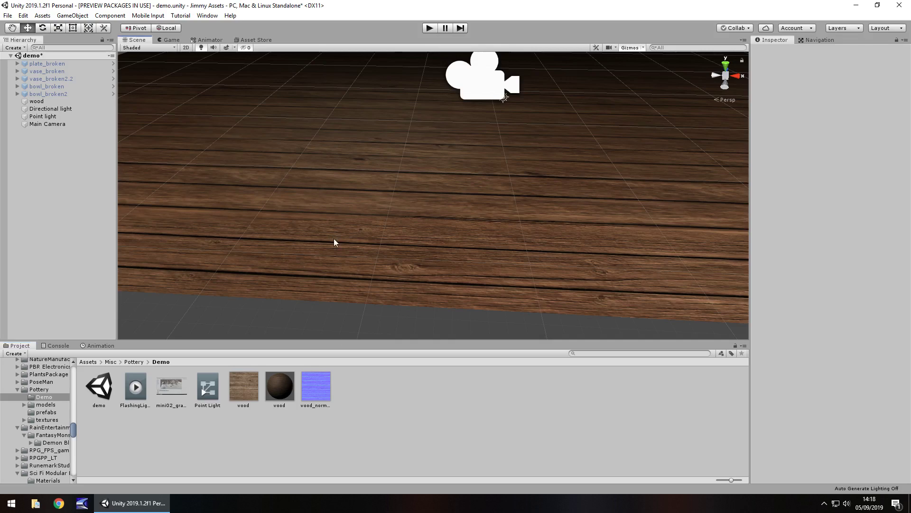
Orbit across the scene and select the wood floor quad to inspect its properties.
alt+drag(334, 240, 351, 249)
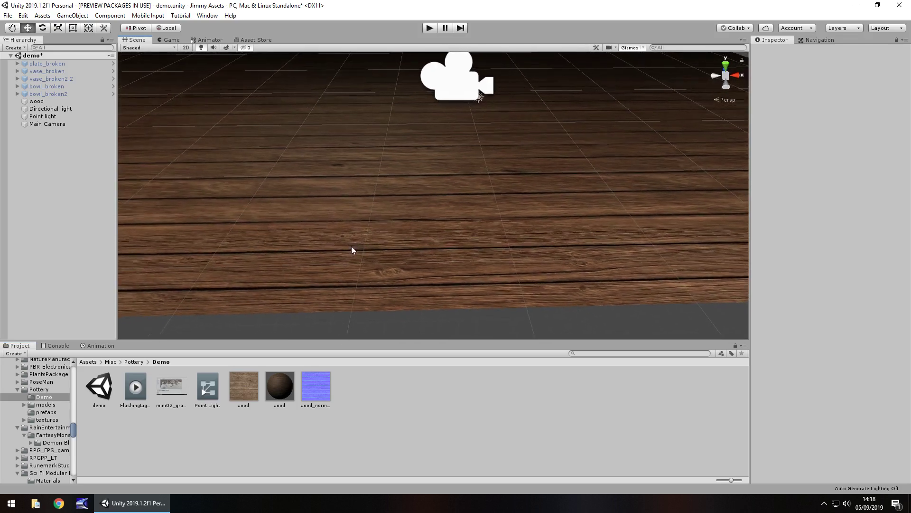
click(344, 262)
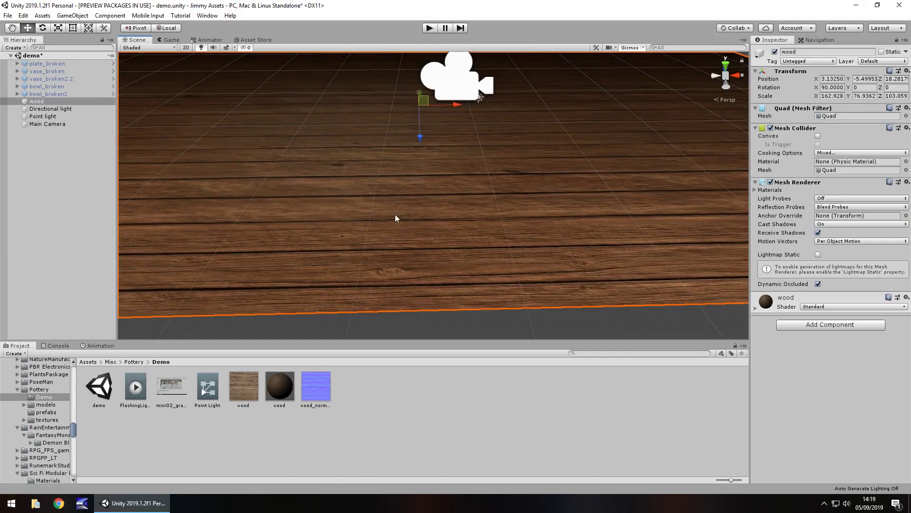
Add a Cube, scale it to X 10 and Y 5, and move it back to Z -24.62.
click(72, 15)
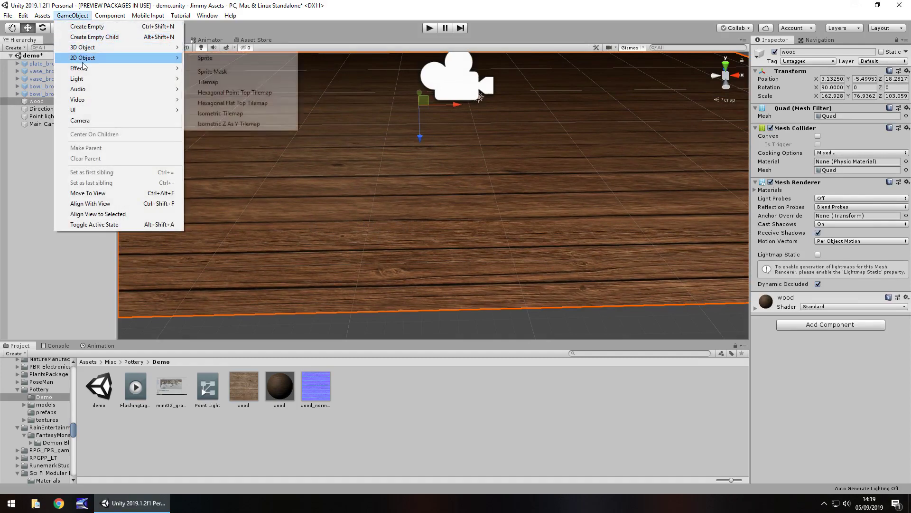
mouse_move(95, 47)
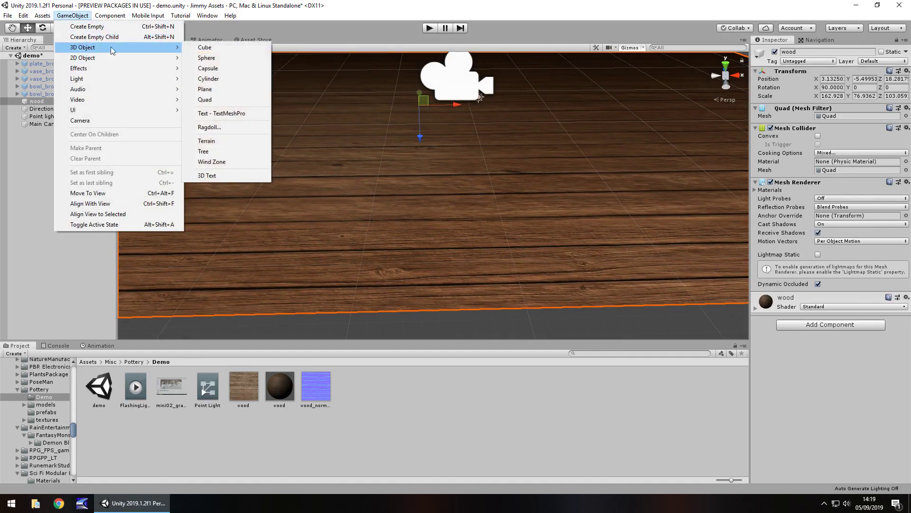
click(200, 48)
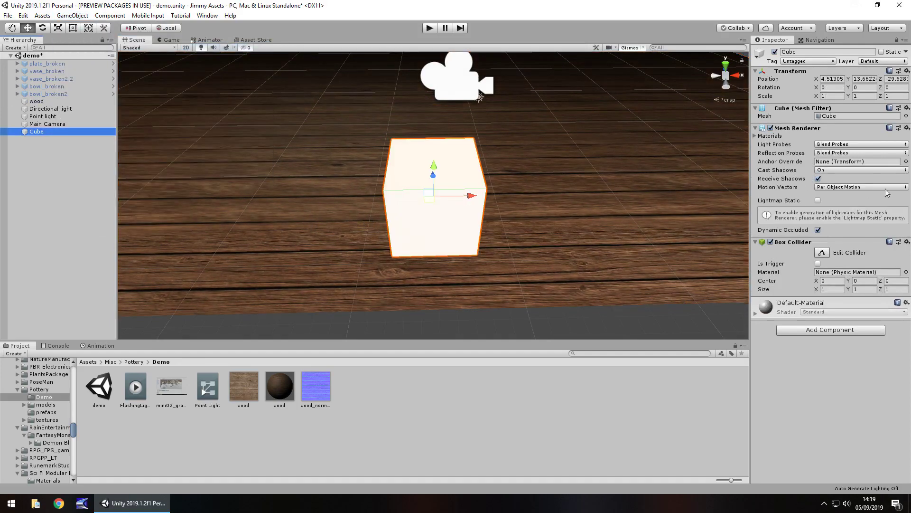
click(831, 95)
text(10)
click(864, 96)
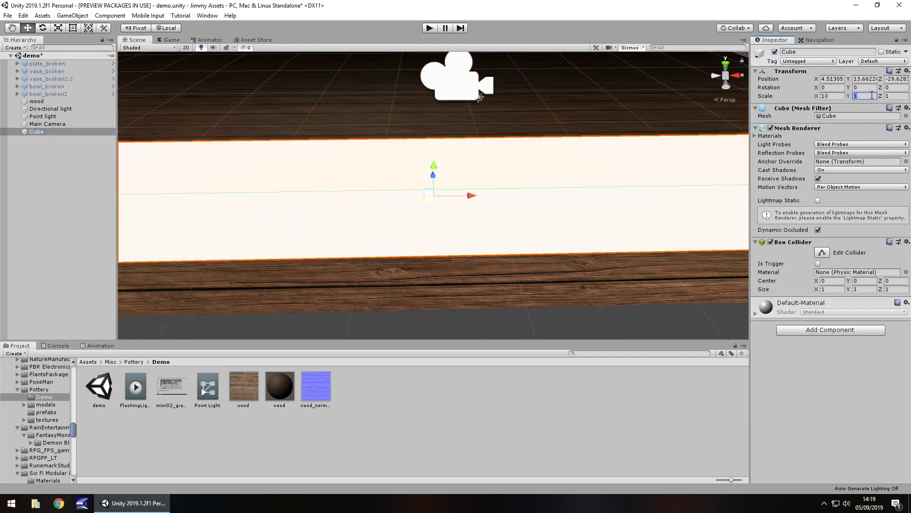
text(5)
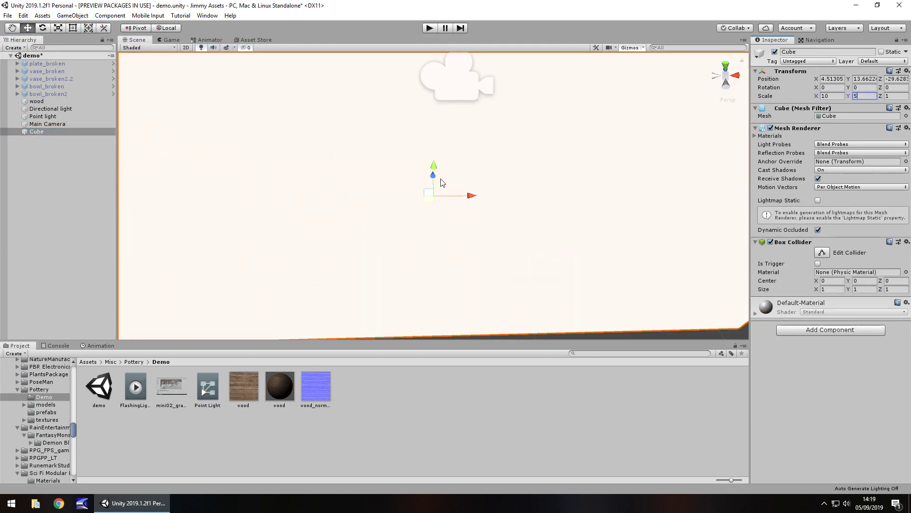
drag(433, 175, 433, 61)
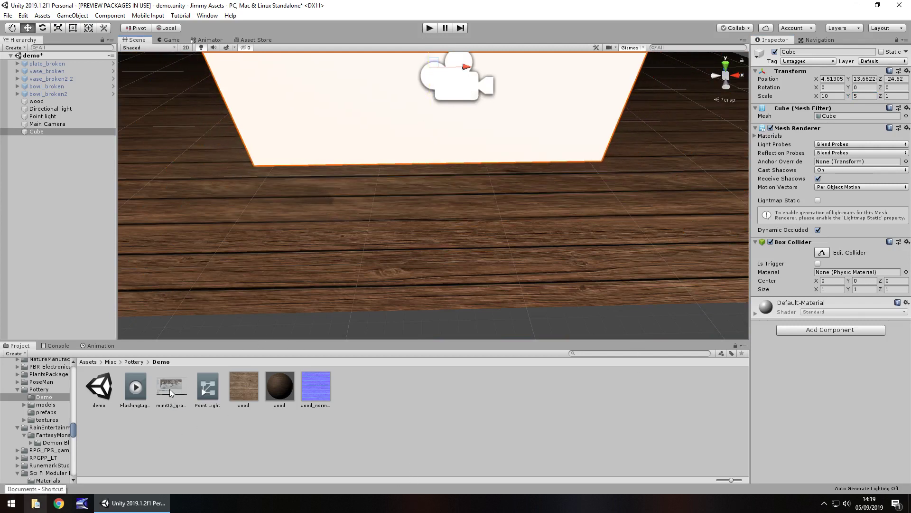
Select the Cube with the mini02_gravity Video Player and run play mode to test the video.
click(35, 132)
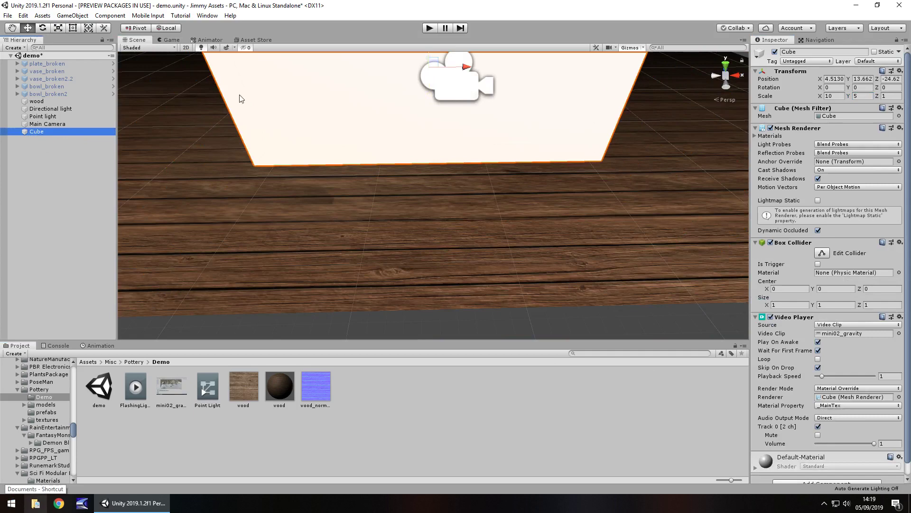
click(430, 28)
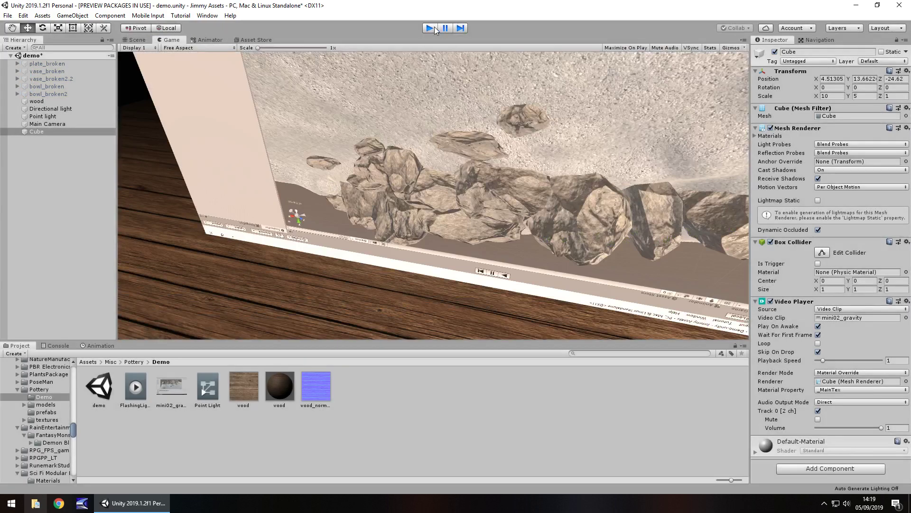
click(435, 27)
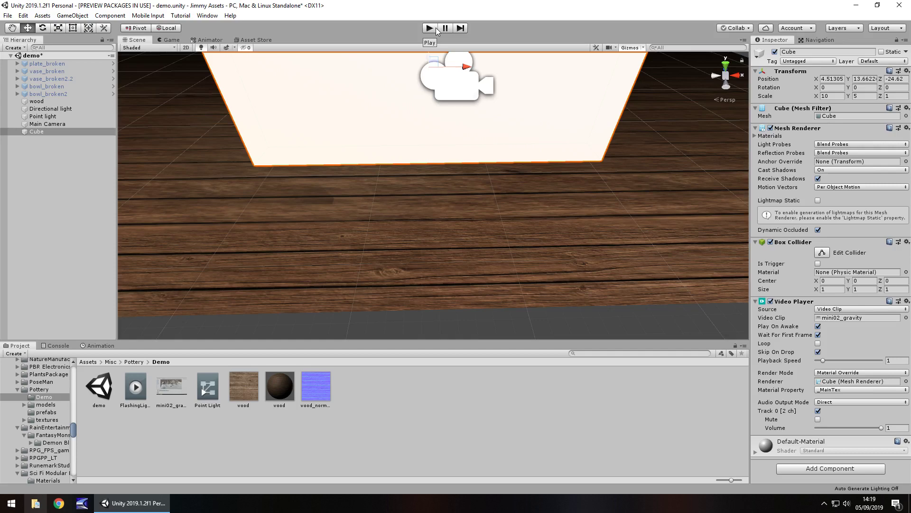
right_drag(393, 130, 392, 94)
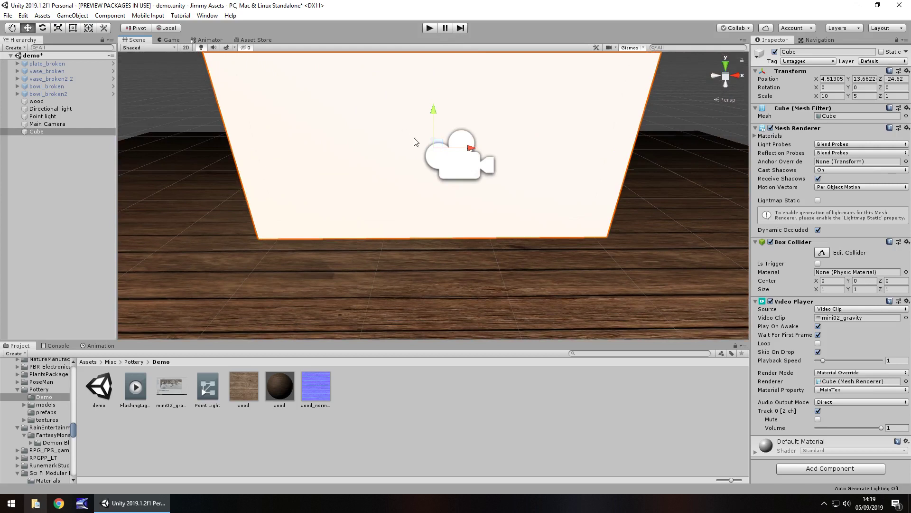
Delete the Cube and add a Video Player object with mini02_gravity as its Video Clip.
click(41, 133)
key(Delete)
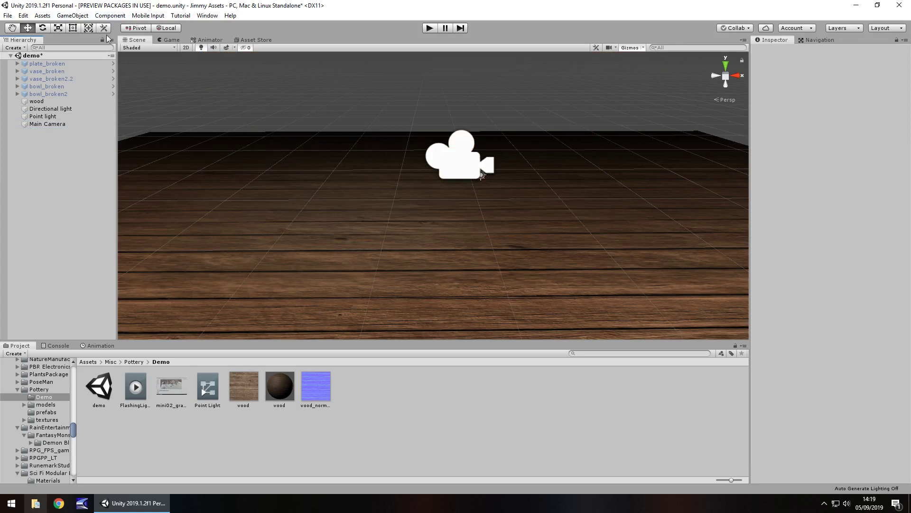
click(73, 15)
mouse_move(79, 100)
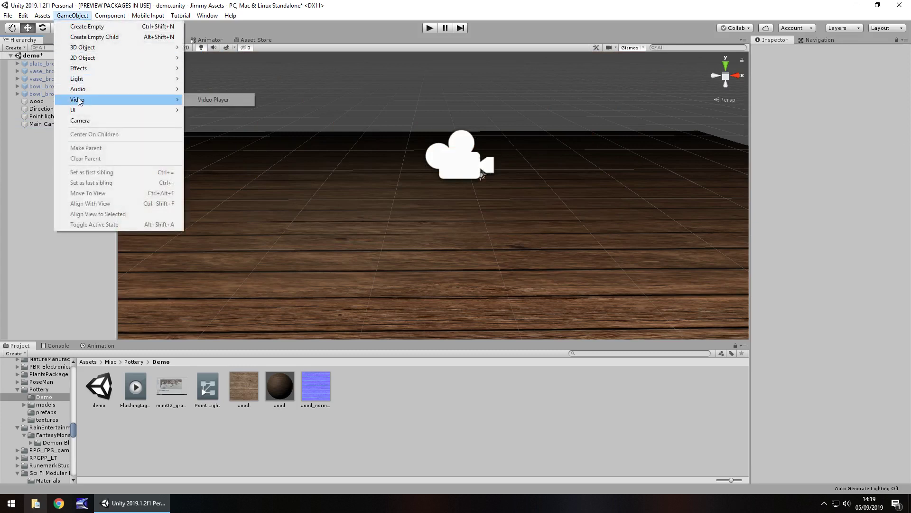
click(202, 99)
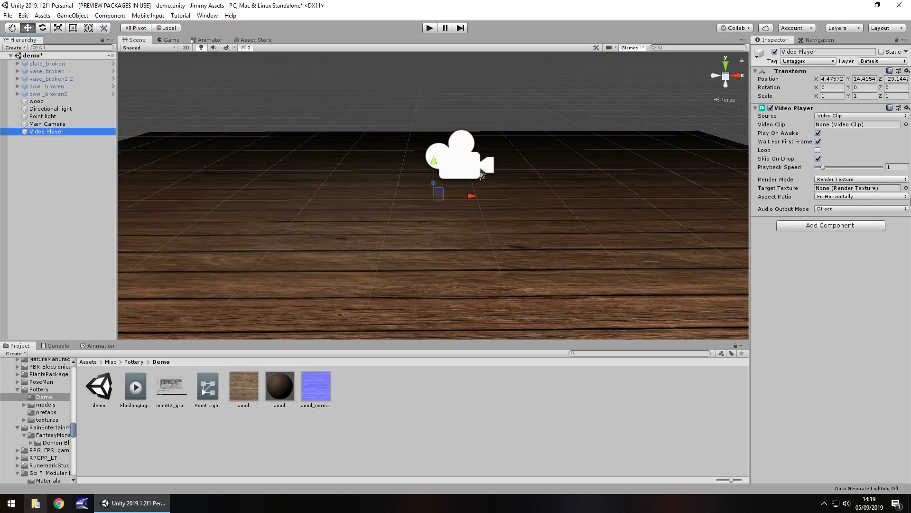
drag(164, 387, 862, 126)
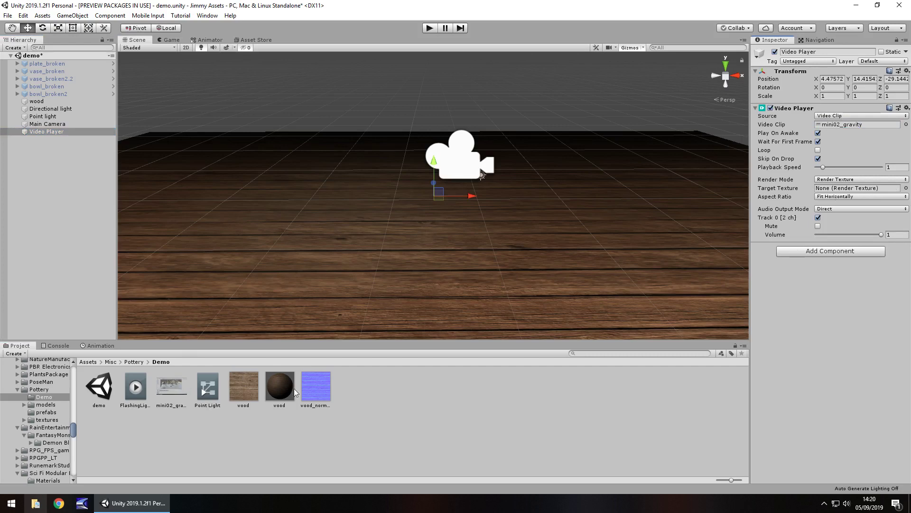
Create a Render Texture asset named VideoOutput in the Demo folder.
right_click(377, 396)
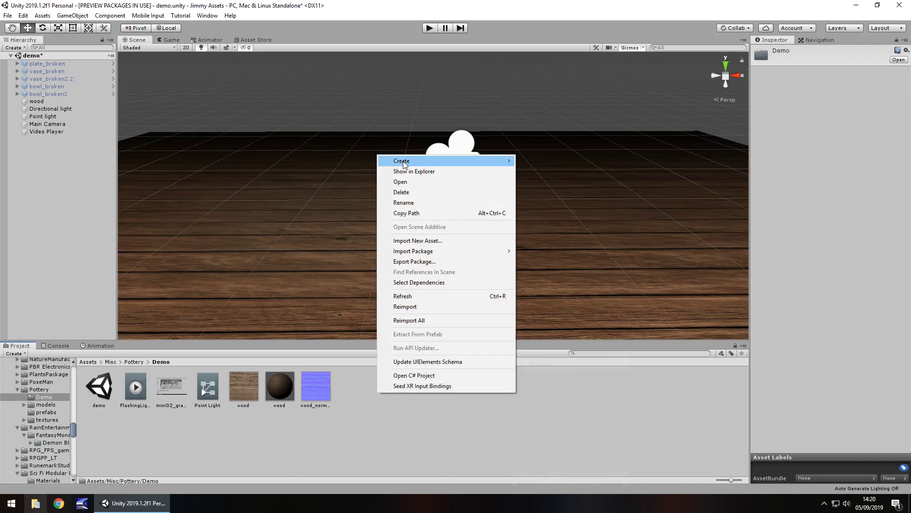
mouse_move(404, 163)
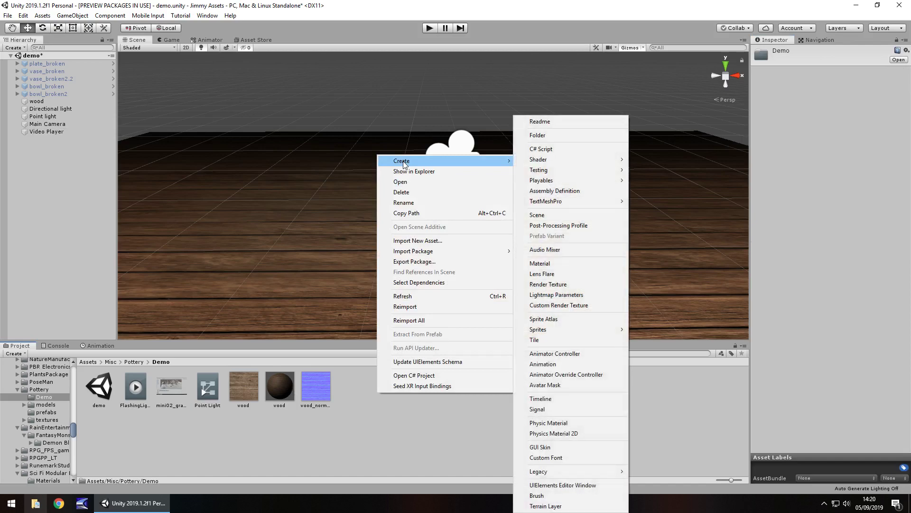
click(556, 284)
text(V)
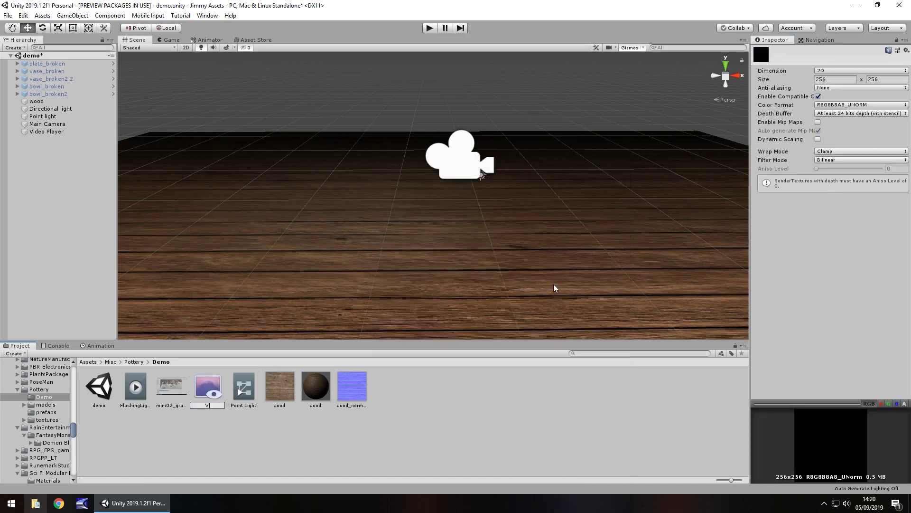
text(ideoOutput)
key(Return)
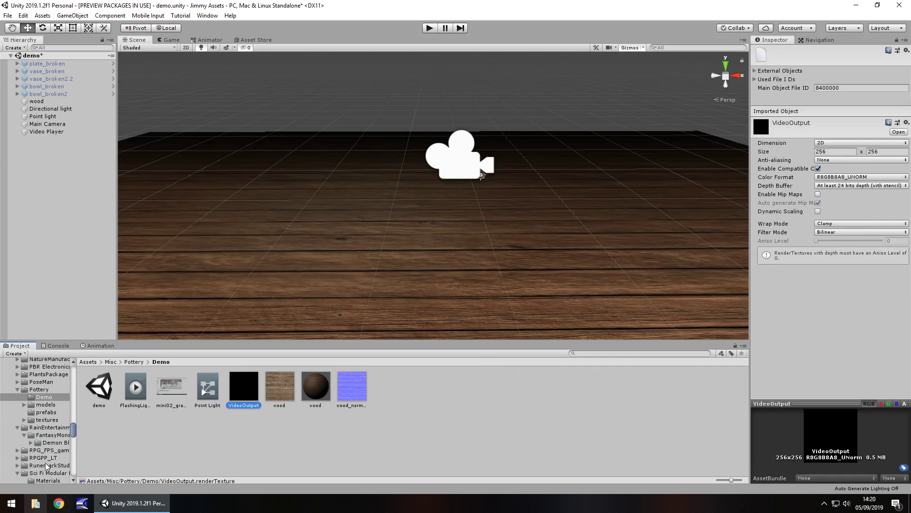
Resize VideoOutput from 256 x 256 to 1920 x 1080.
click(836, 150)
text(1920)
click(887, 153)
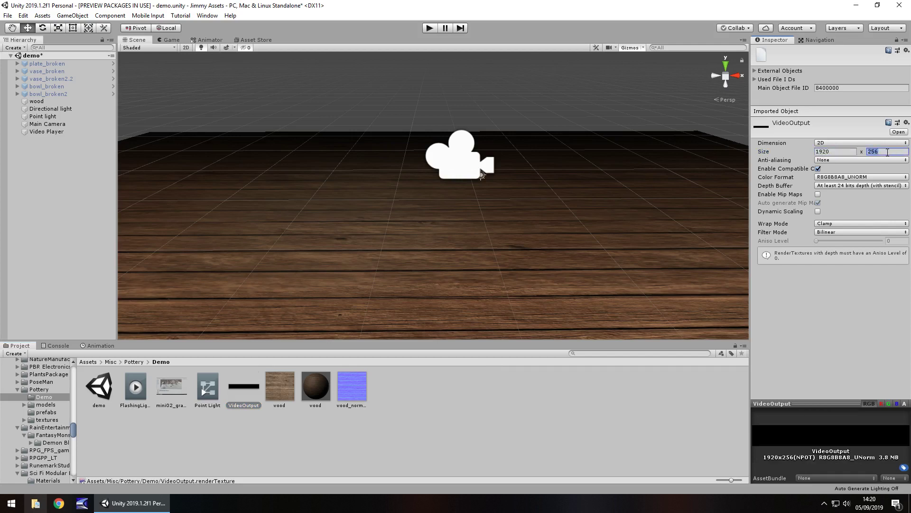
text(1080)
click(503, 426)
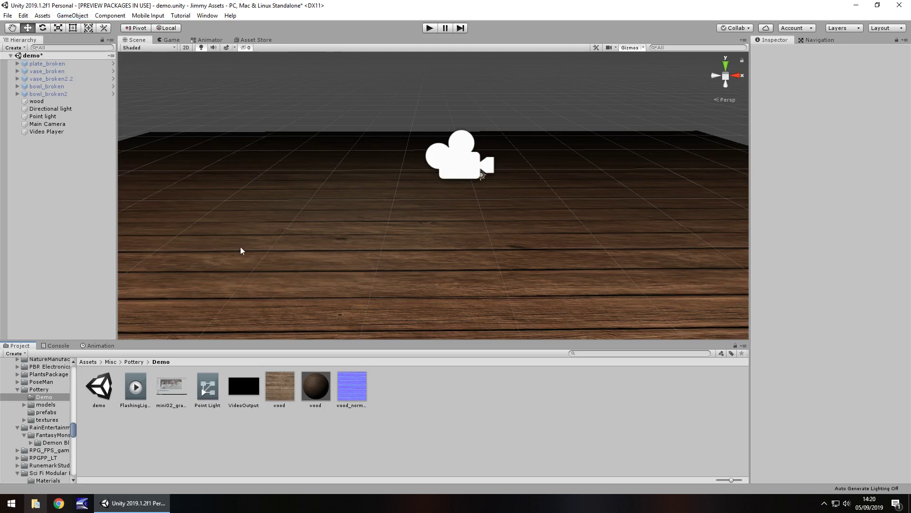
Add a UI Raw Image on a new Canvas and set its anchor preset to stretch.
click(72, 15)
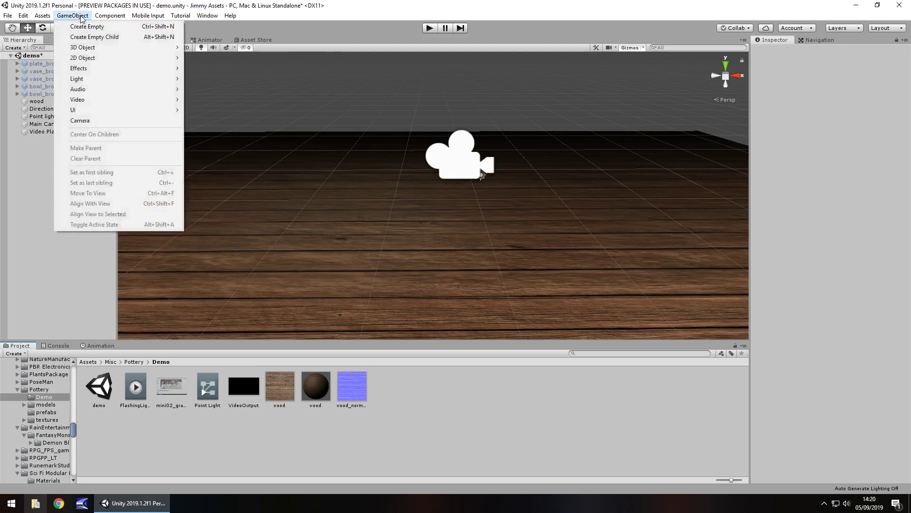
mouse_move(94, 114)
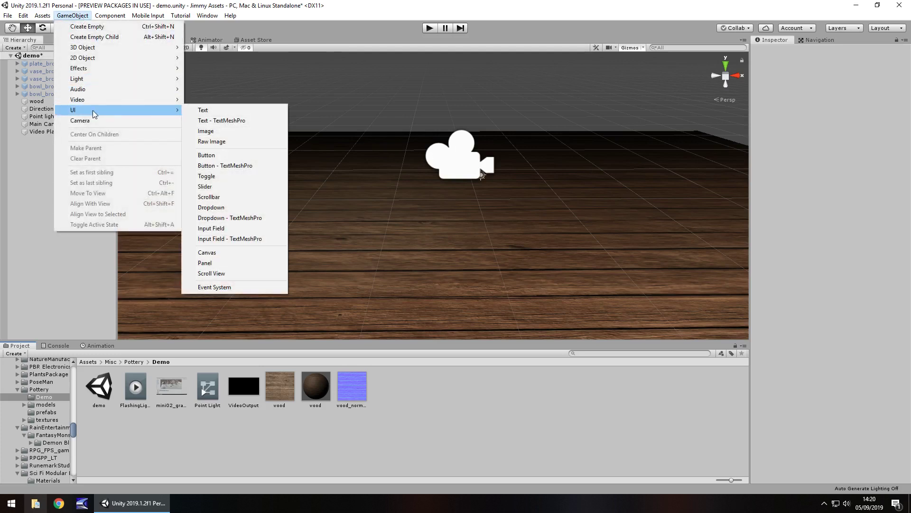
click(223, 142)
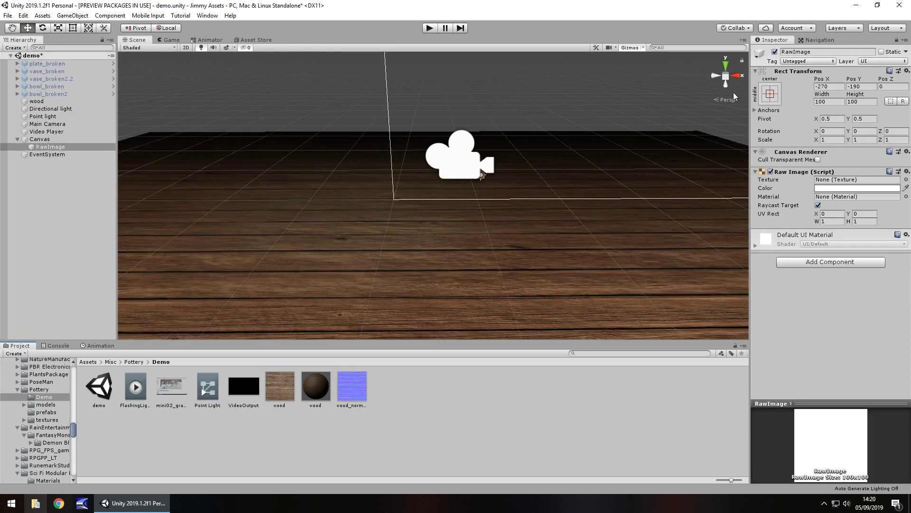
click(770, 94)
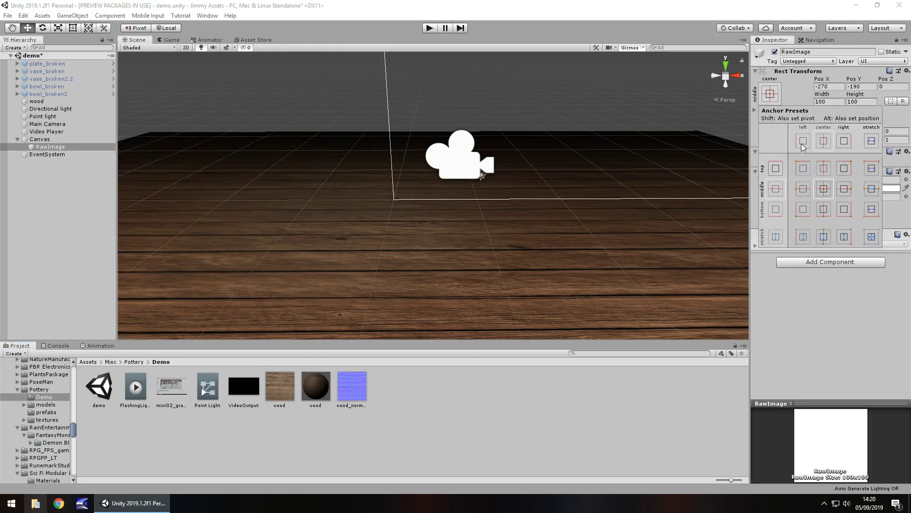
click(871, 239)
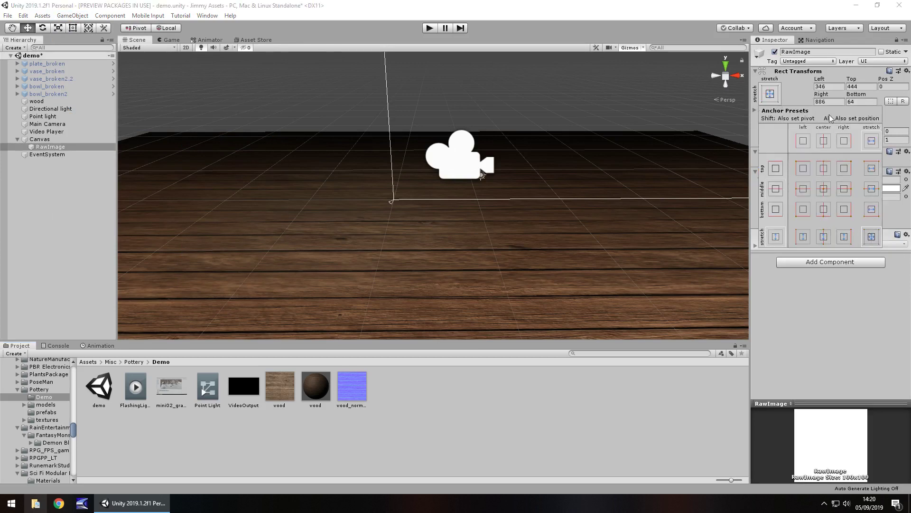
Set the RawImage's Left, Top, Right and Bottom offsets all to 0.
click(831, 87)
text(0)
click(869, 89)
text(0)
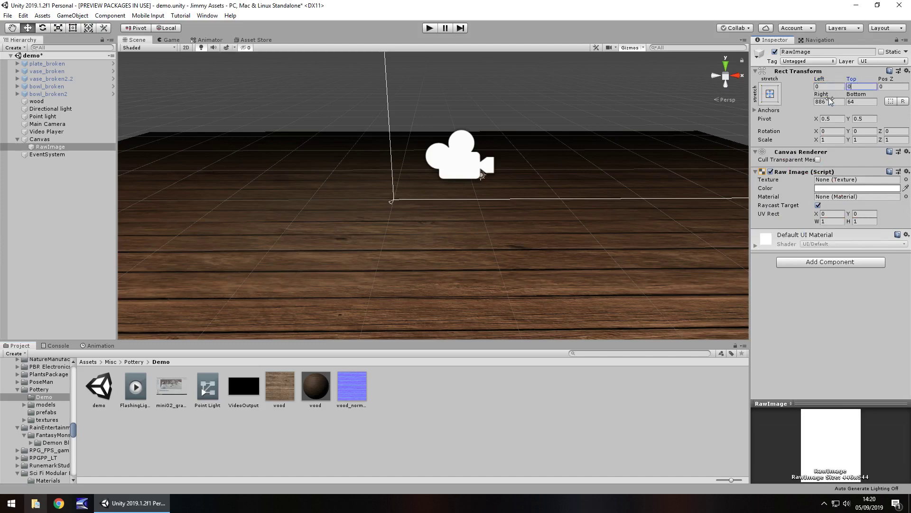
click(829, 101)
text(0)
click(861, 101)
text(0)
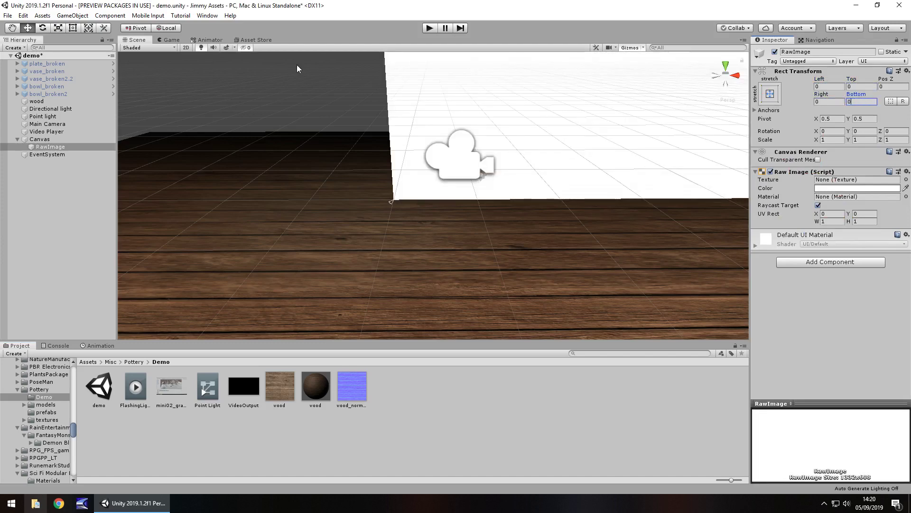
scroll(560, 171, down, 1)
scroll(553, 181, down, 4)
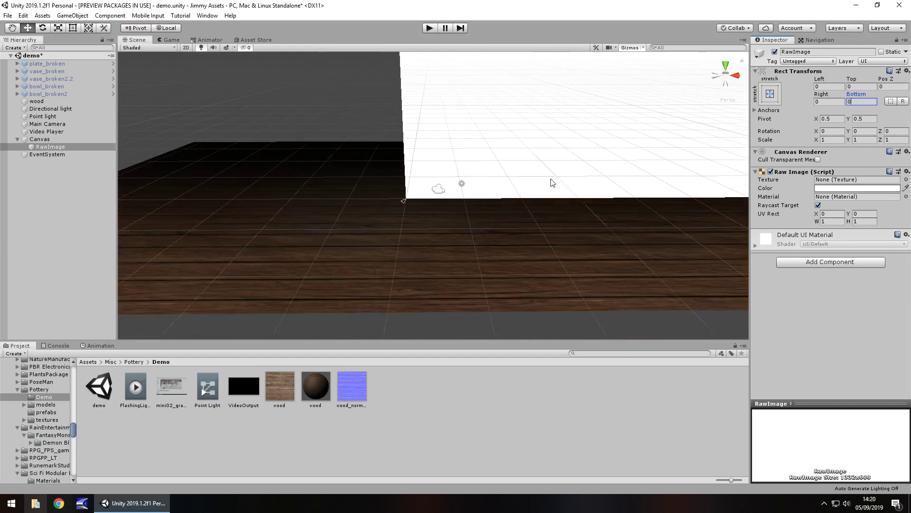
right_drag(512, 142, 550, 151)
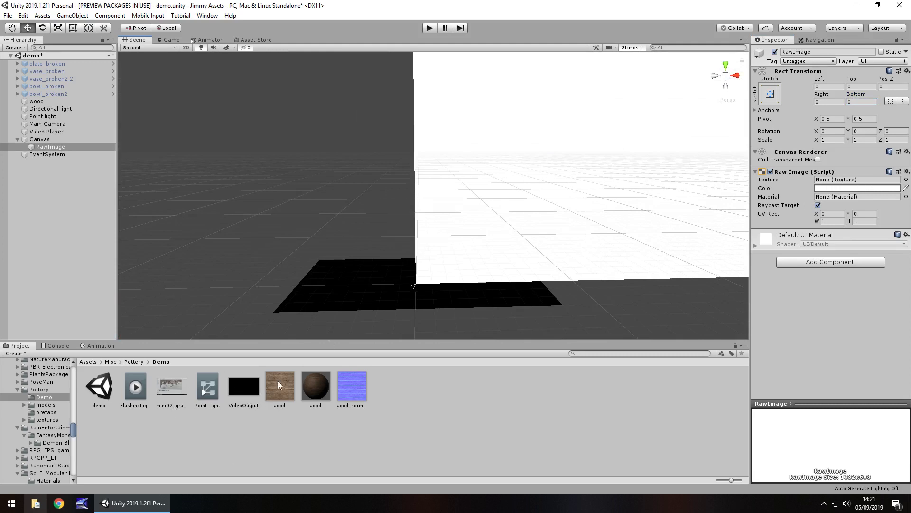
Assign VideoOutput as the RawImage's Texture, leaving its colour white FFFFFF.
drag(278, 381, 870, 180)
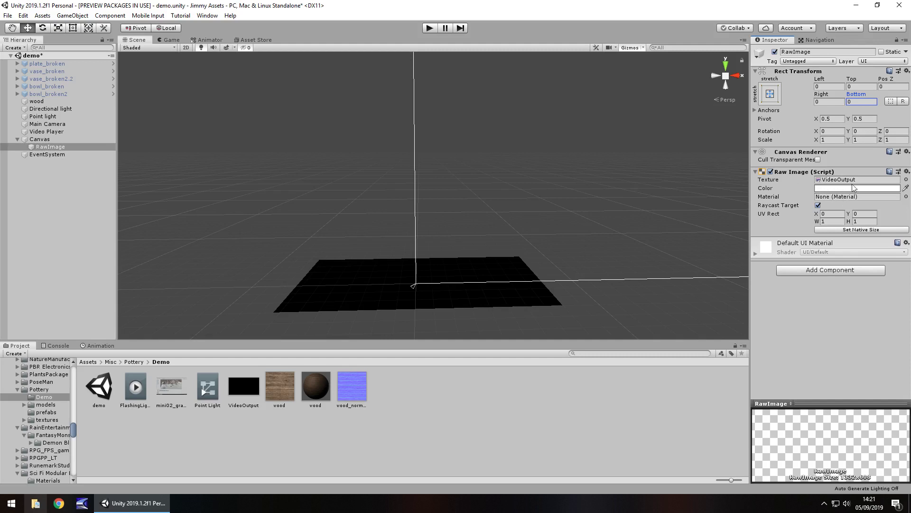
click(867, 187)
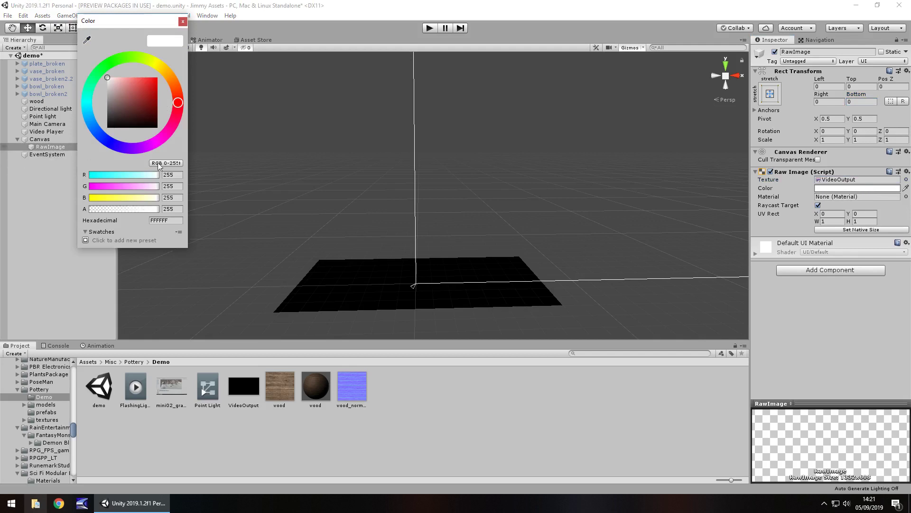
click(182, 22)
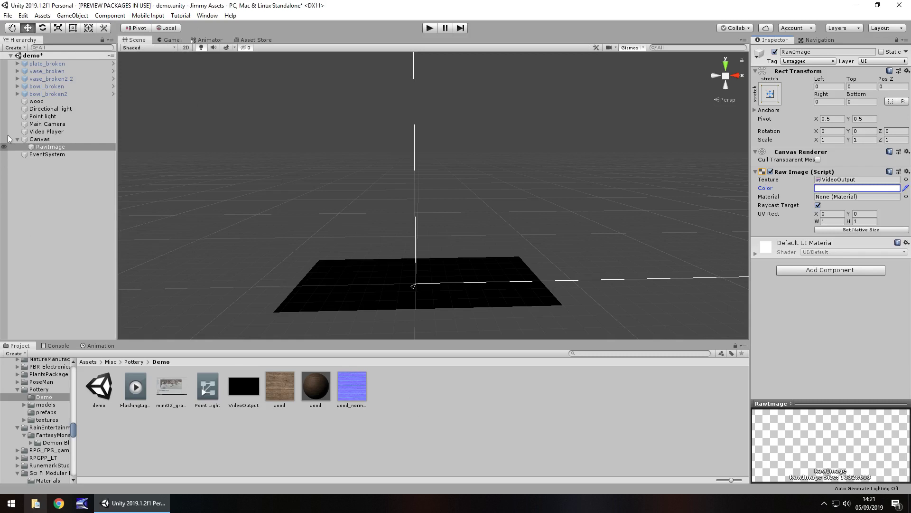
Set the Video Player's Target Texture to the VideoOutput render texture.
click(50, 131)
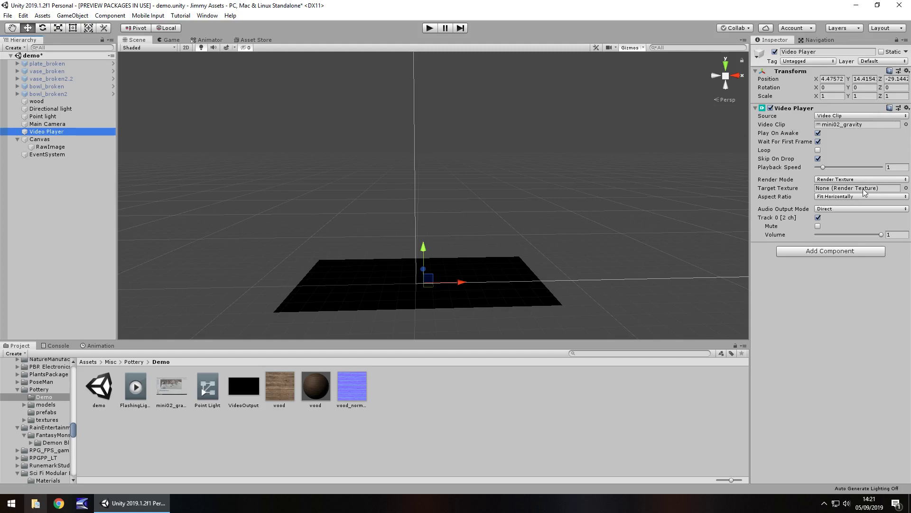
click(244, 389)
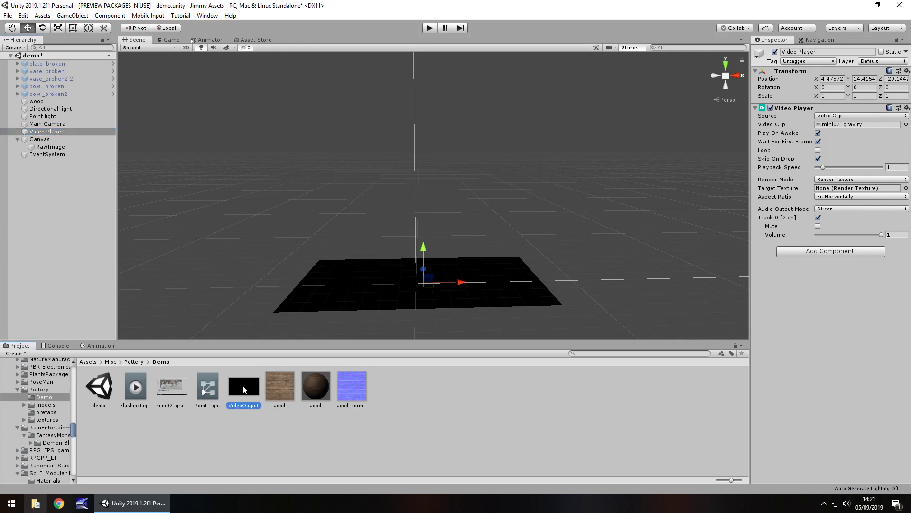
drag(243, 389, 853, 189)
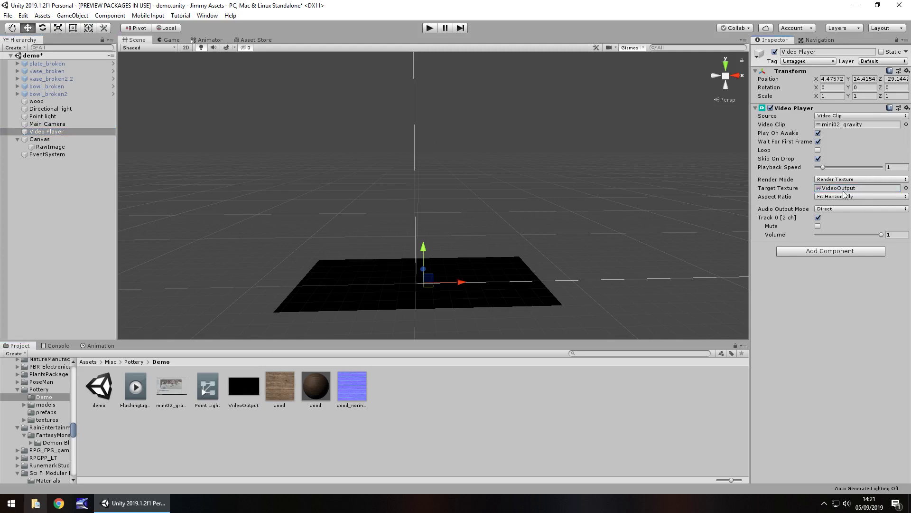
click(63, 148)
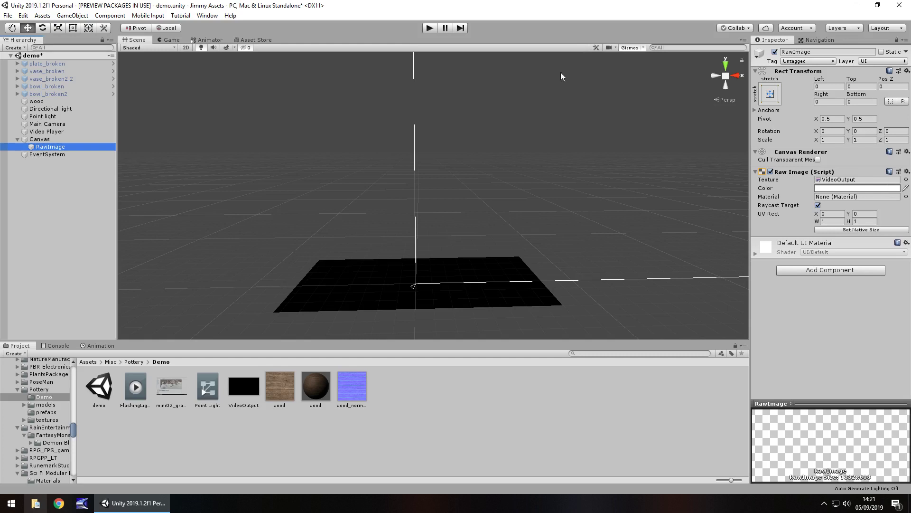
Run and stop play mode to confirm the clip fills the screen through the RawImage.
click(429, 28)
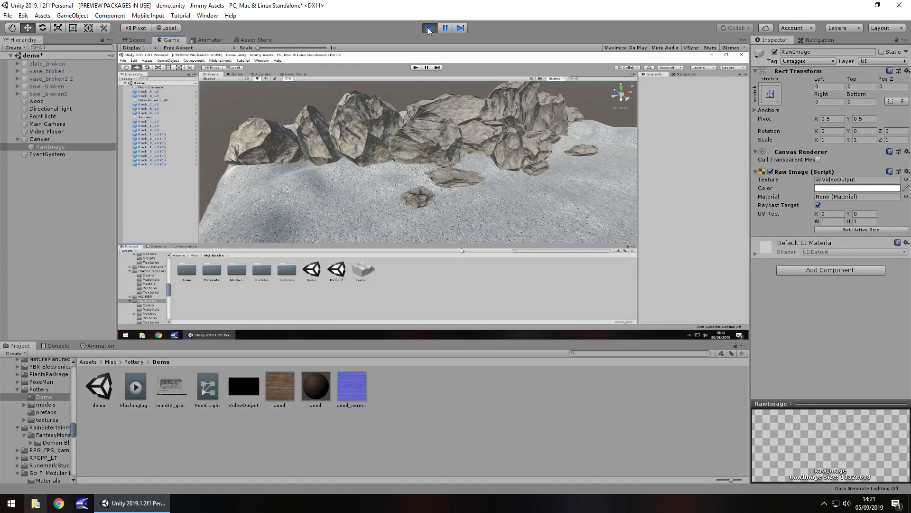
click(428, 28)
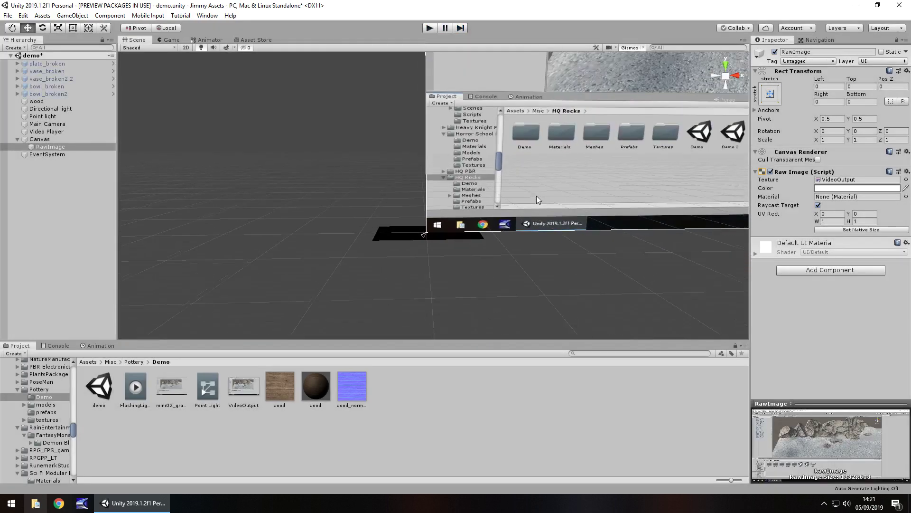
scroll(472, 281, up, 5)
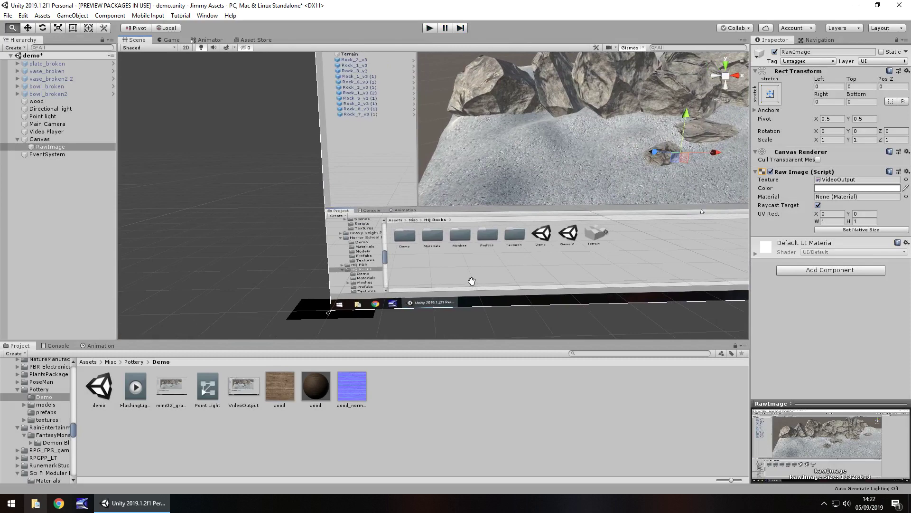
scroll(471, 281, down, 5)
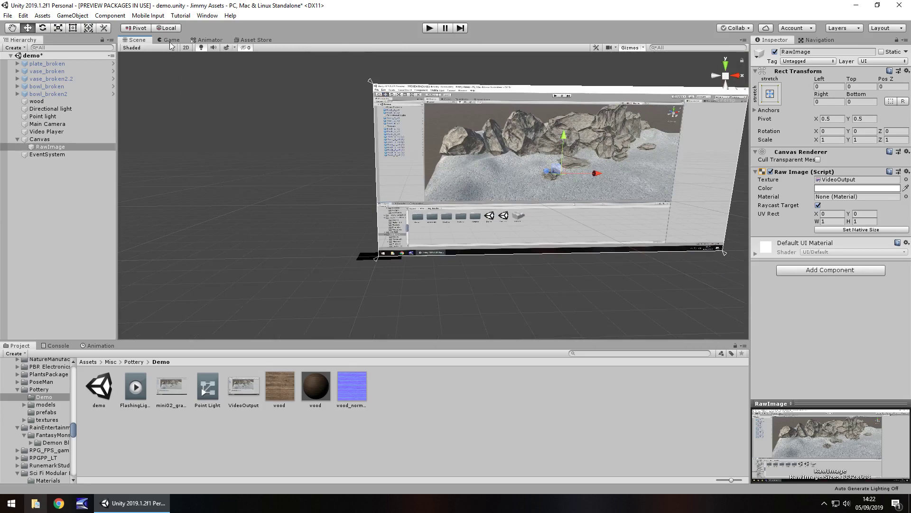
Detach the Game view into a floating window, maximize it, then restore it.
drag(170, 42, 360, 200)
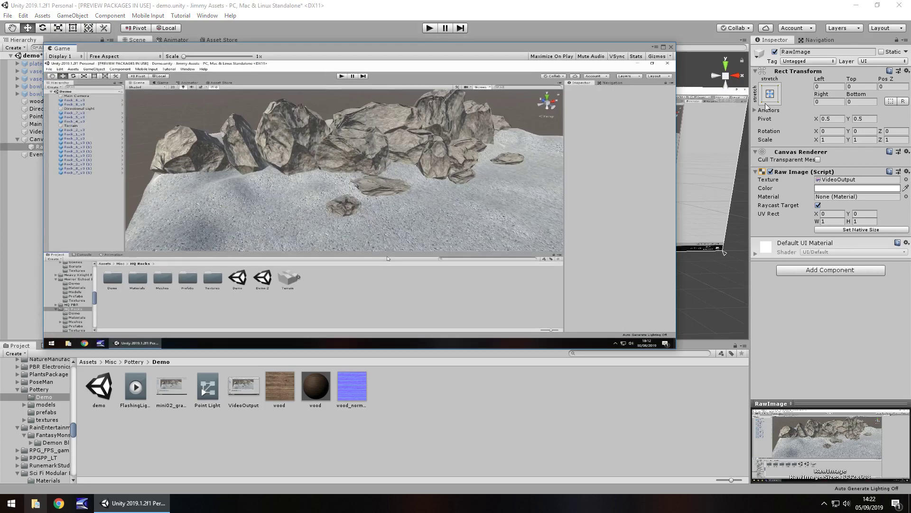
click(664, 47)
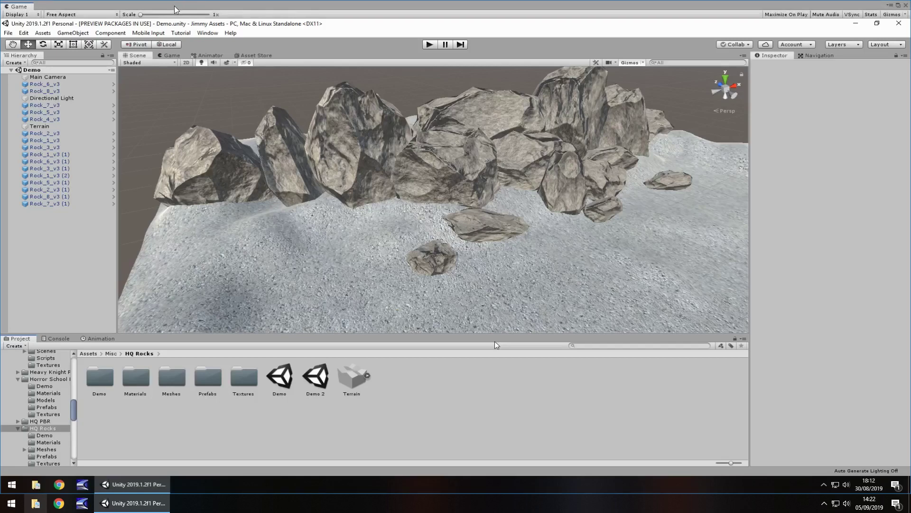
key(ctrl+p)
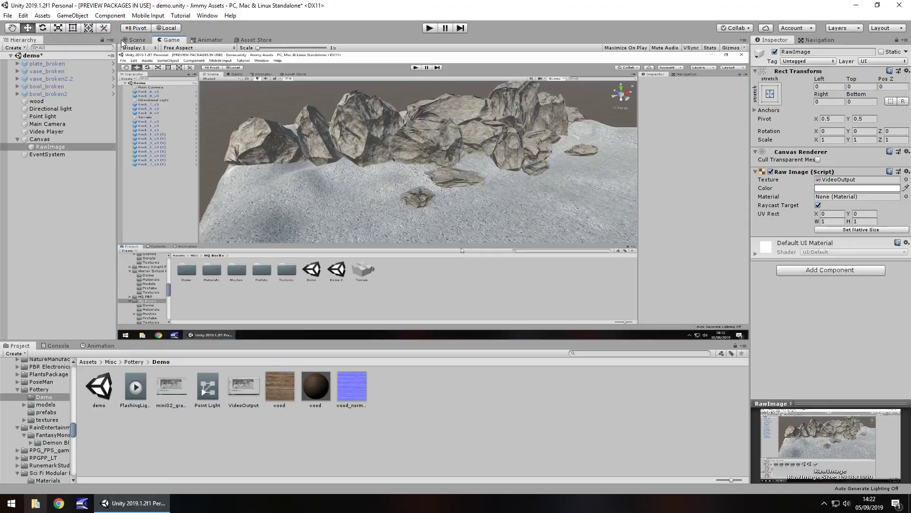
Float the Game view again, maximize it to watch the video, then close it.
drag(169, 40, 669, 51)
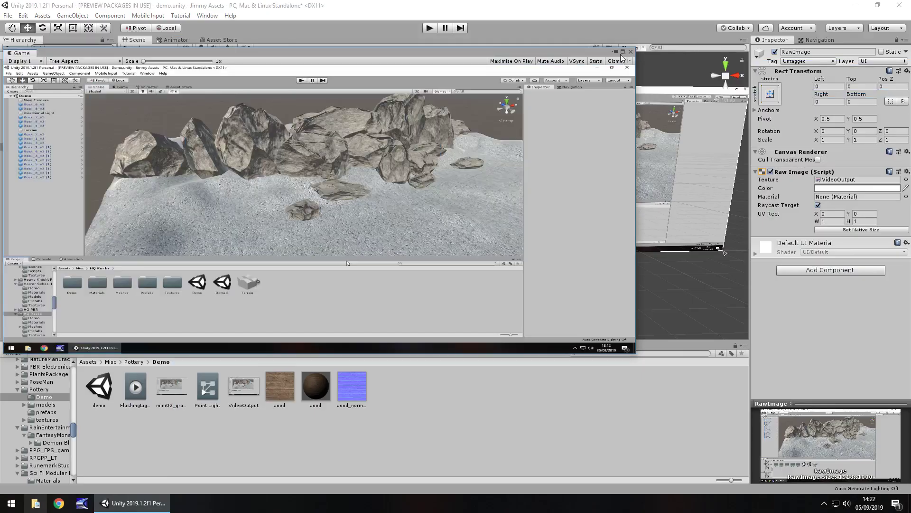
click(623, 51)
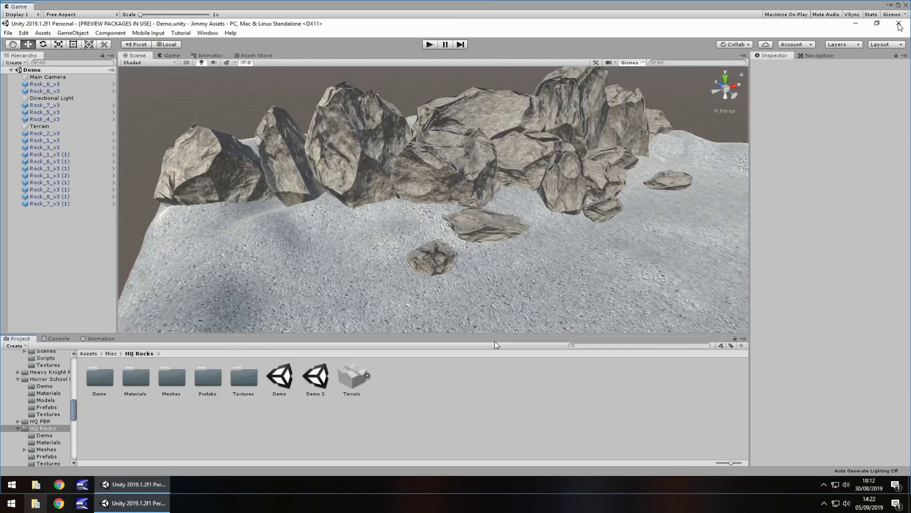
click(906, 7)
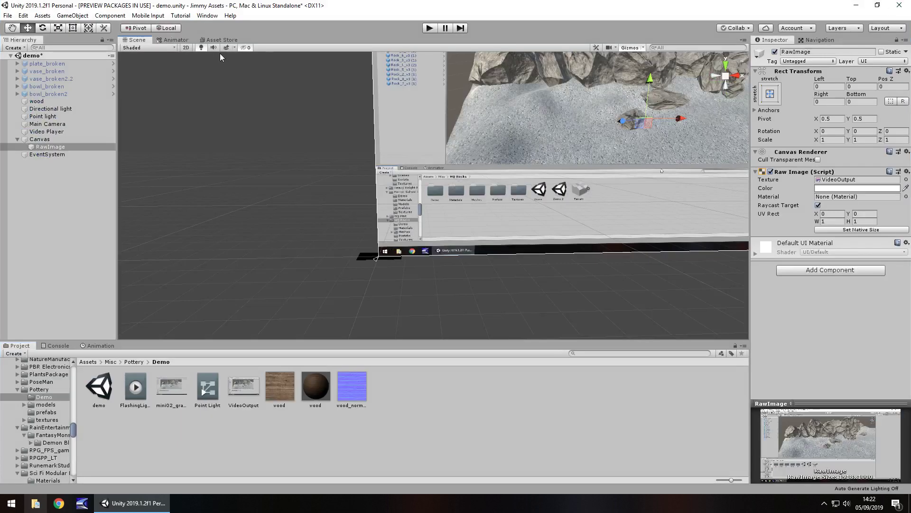
Add a Game view tab and dock it right beside the Scene tab.
click(743, 40)
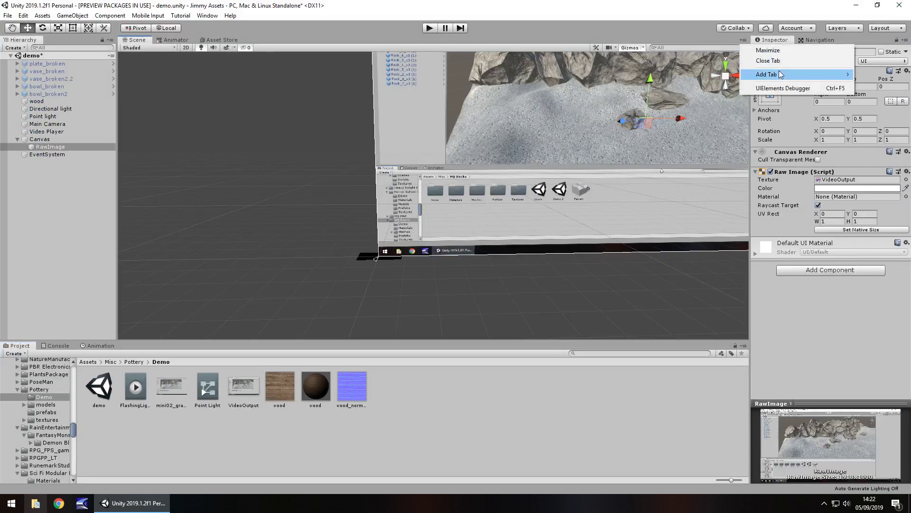
mouse_move(781, 75)
click(697, 84)
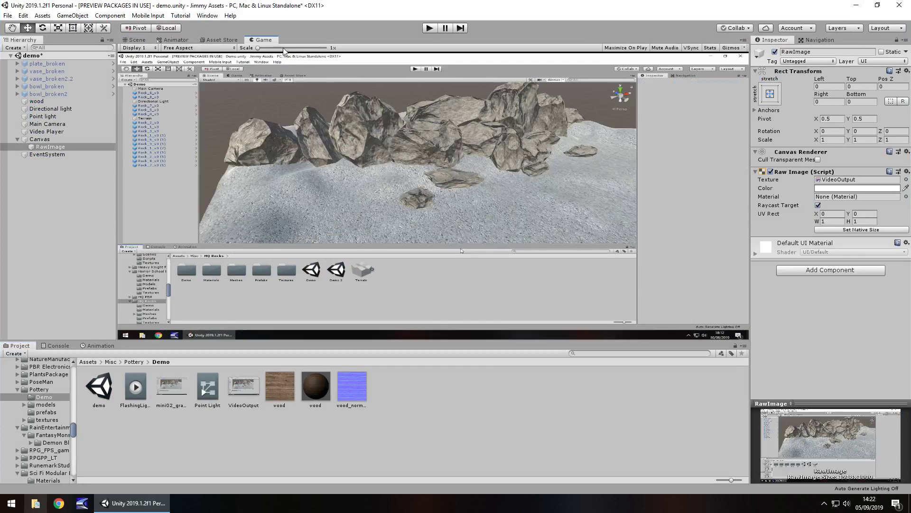
mouse_move(169, 40)
mouse_down()
mouse_move(266, 40)
mouse_move(171, 40)
mouse_up()
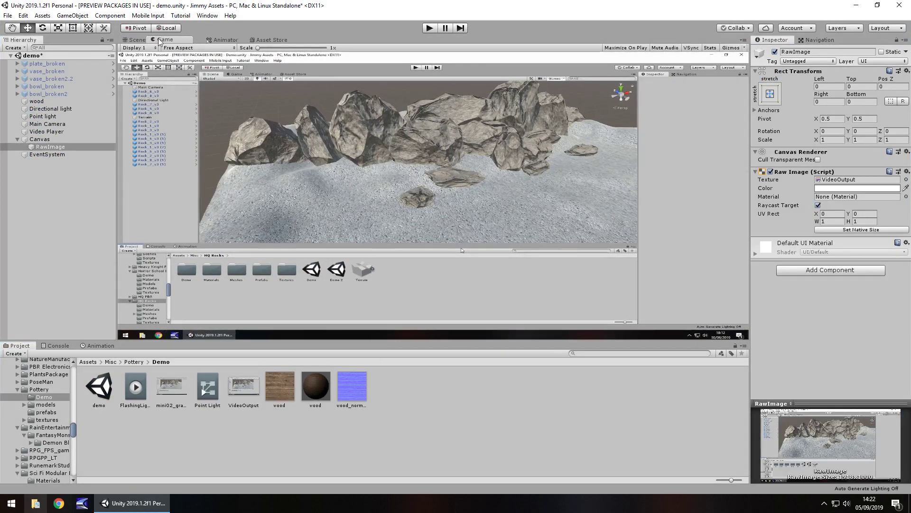
Preview pink and yellow Raw Image tints, then close the picker and deselect.
click(833, 188)
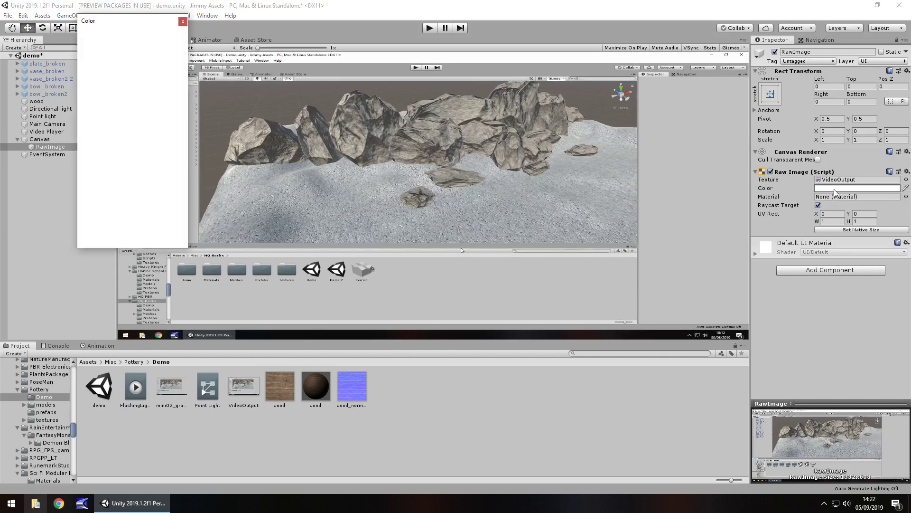
mouse_move(114, 85)
mouse_down()
mouse_move(127, 98)
mouse_move(124, 84)
mouse_move(103, 83)
mouse_move(133, 90)
mouse_move(108, 75)
mouse_up()
click(158, 65)
click(123, 95)
click(182, 23)
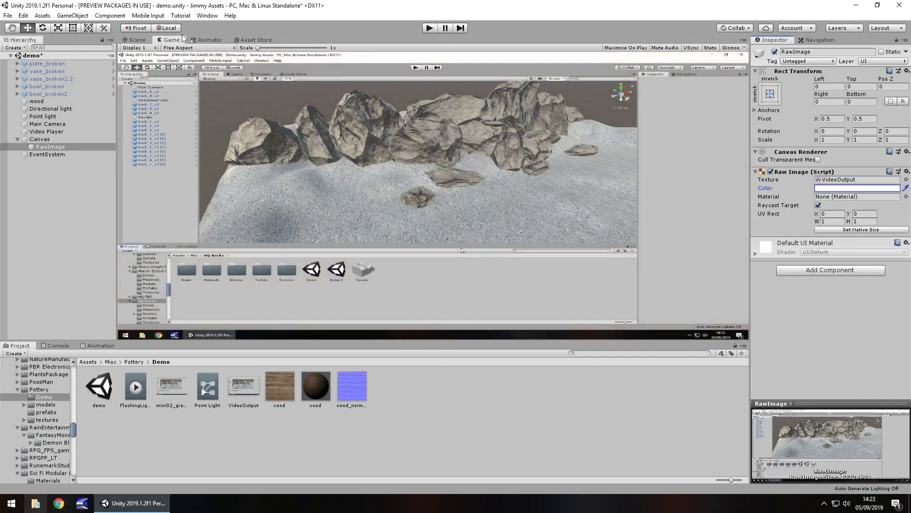
click(494, 419)
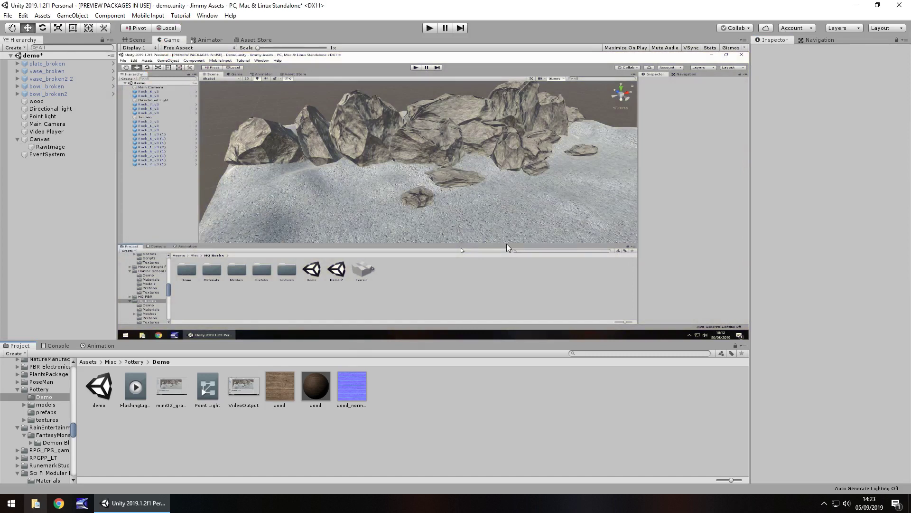
Switch to the Scene view and select Video Player in the Hierarchy to inspect it.
click(137, 40)
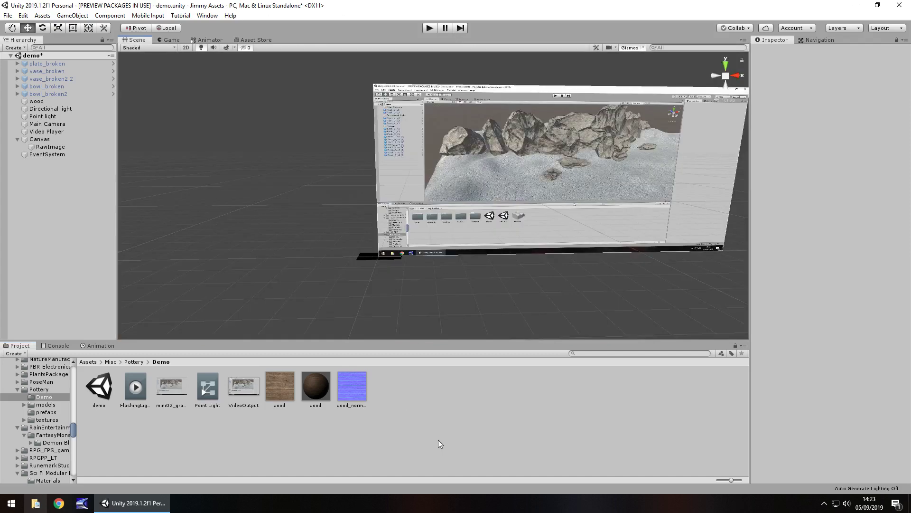
click(47, 131)
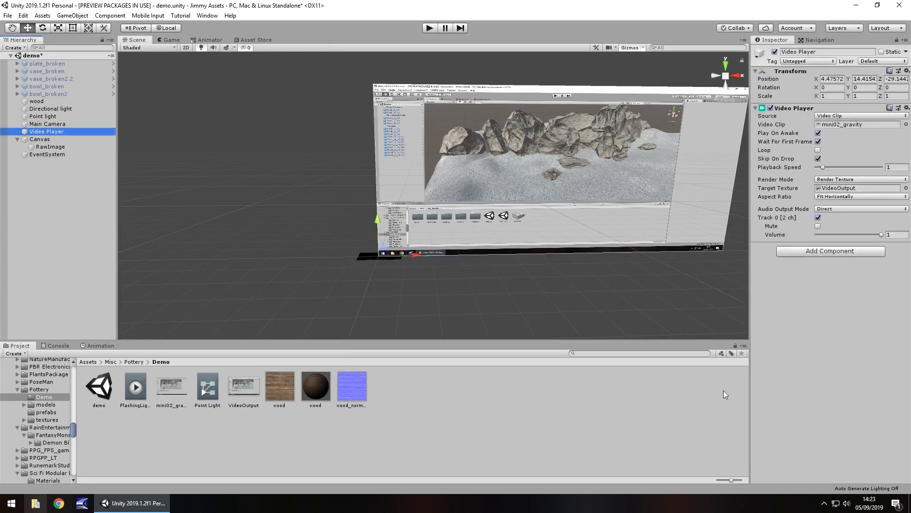